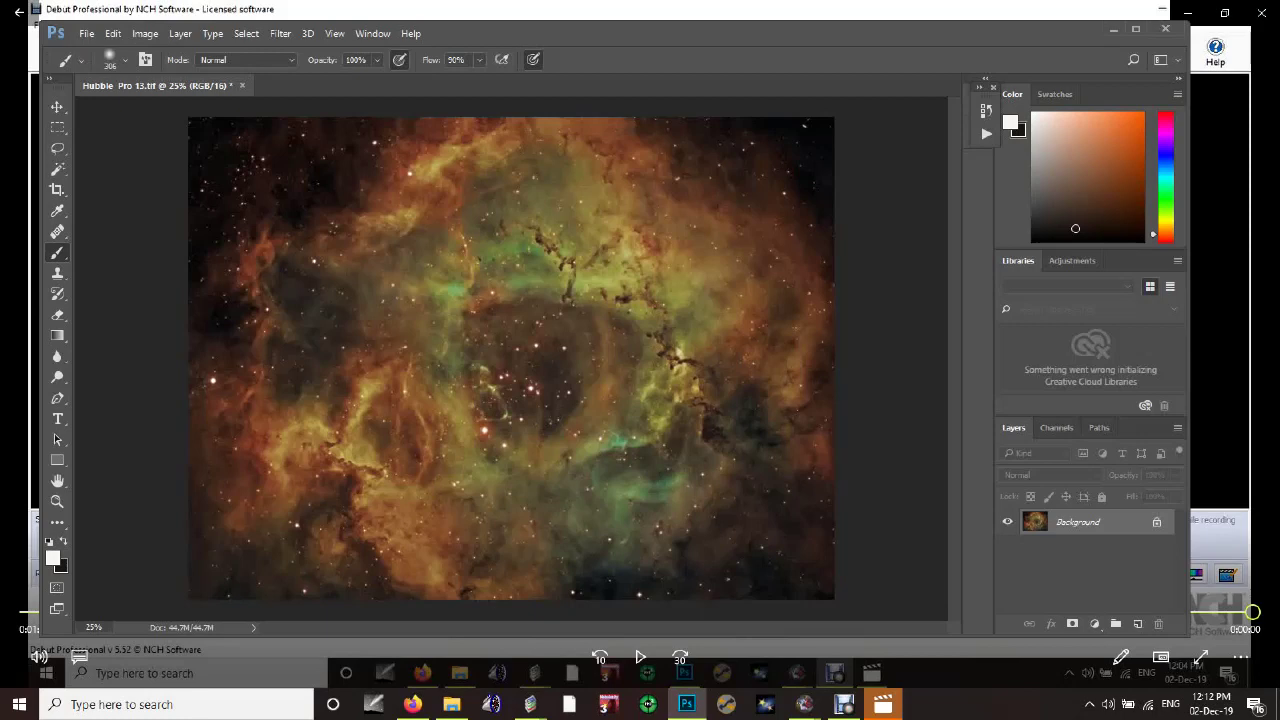
Duplicate the Background layer within the same document, keeping the default name Background copy
left_click(180, 34)
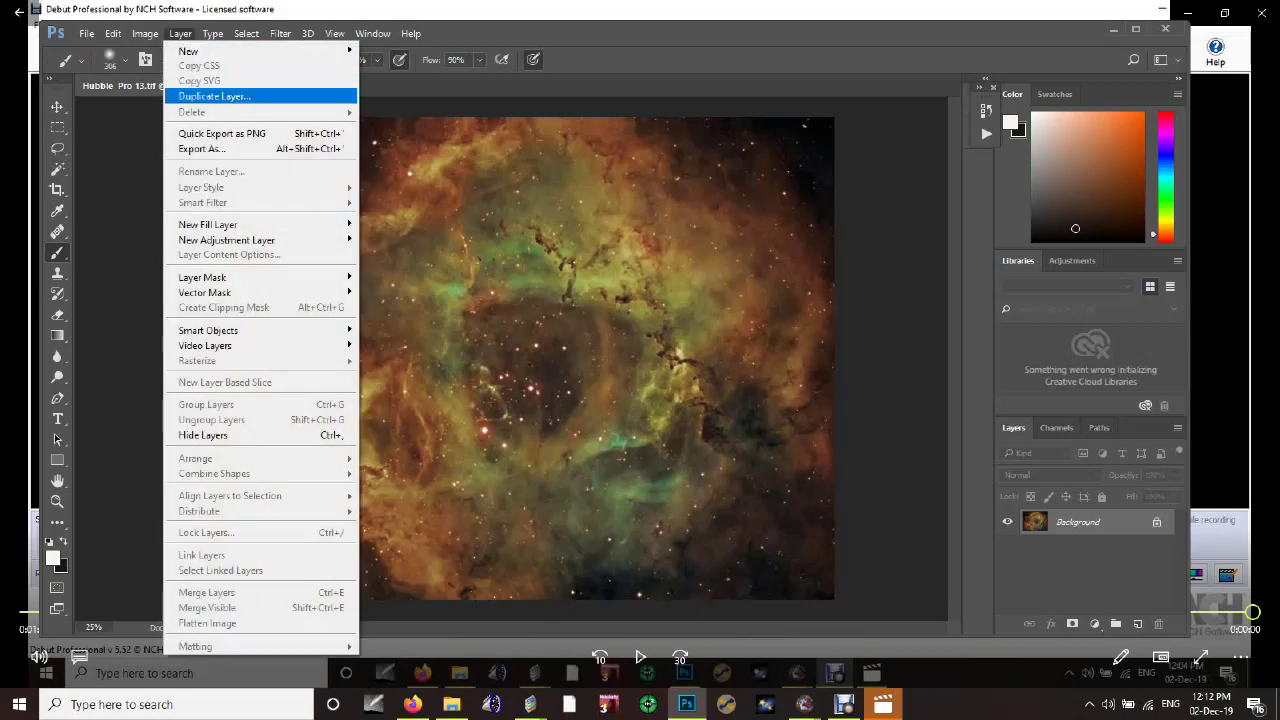
left_click(214, 96)
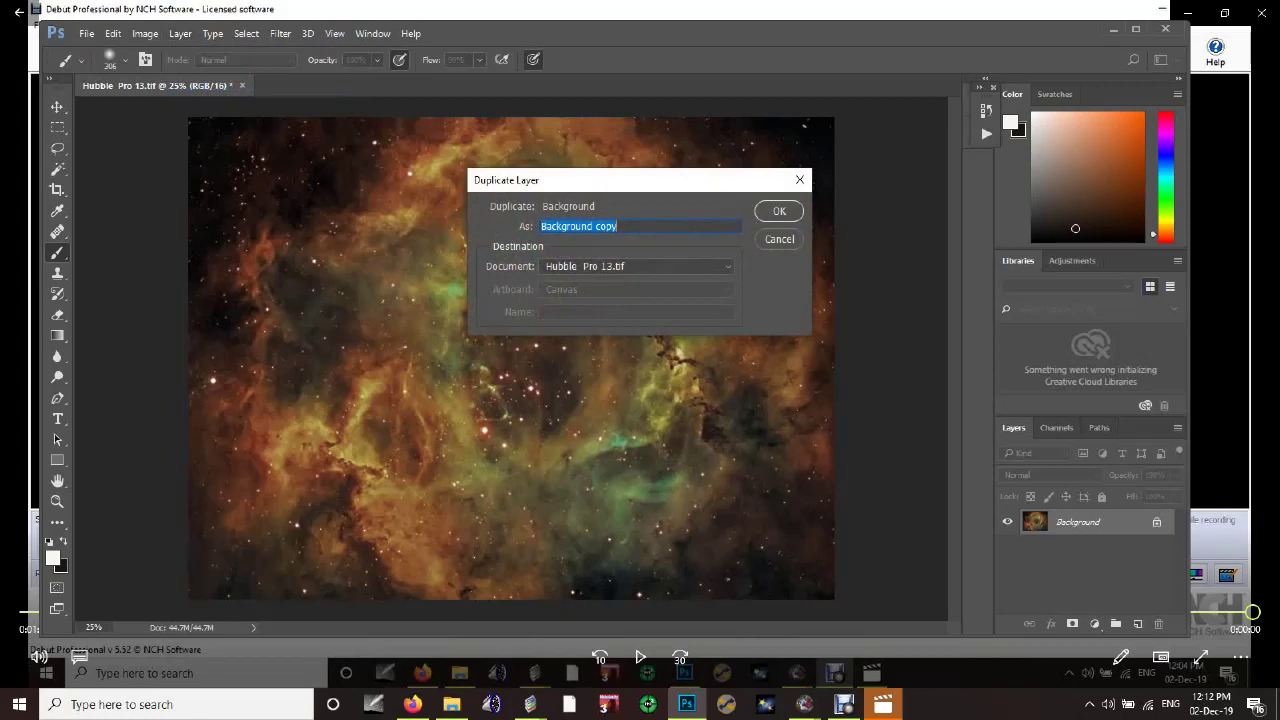
key("Return")
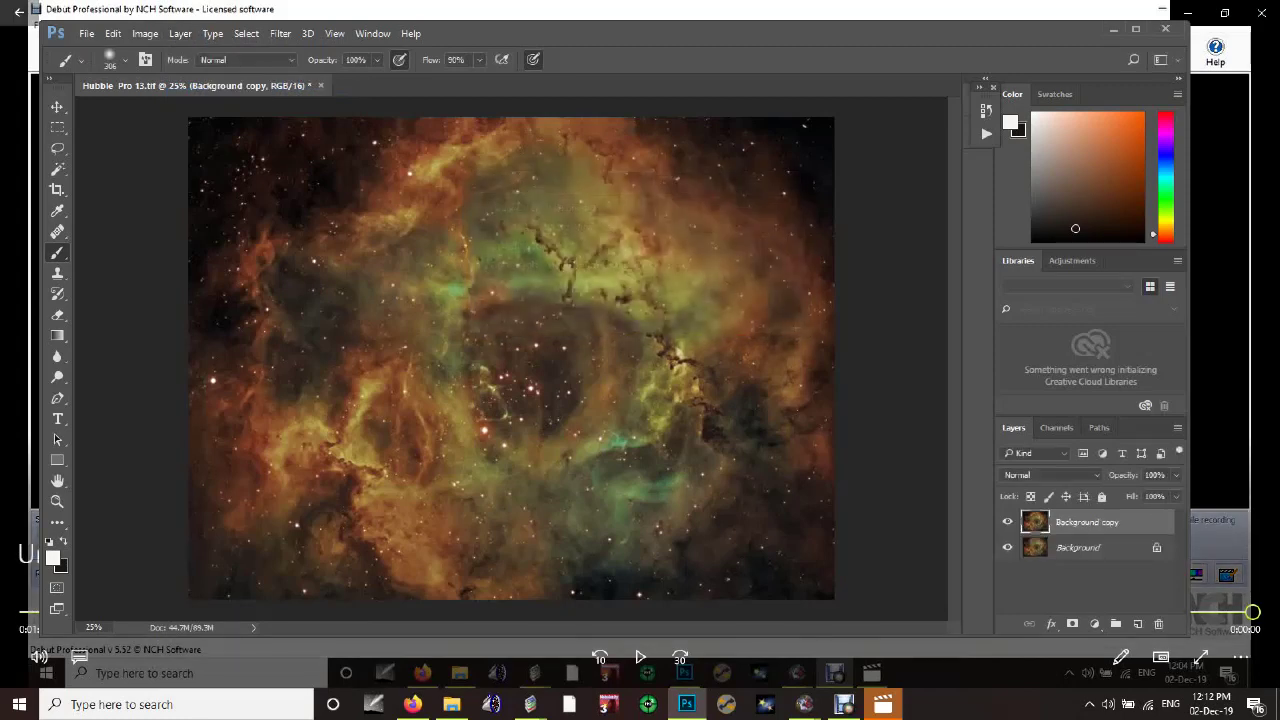
left_click(180, 33)
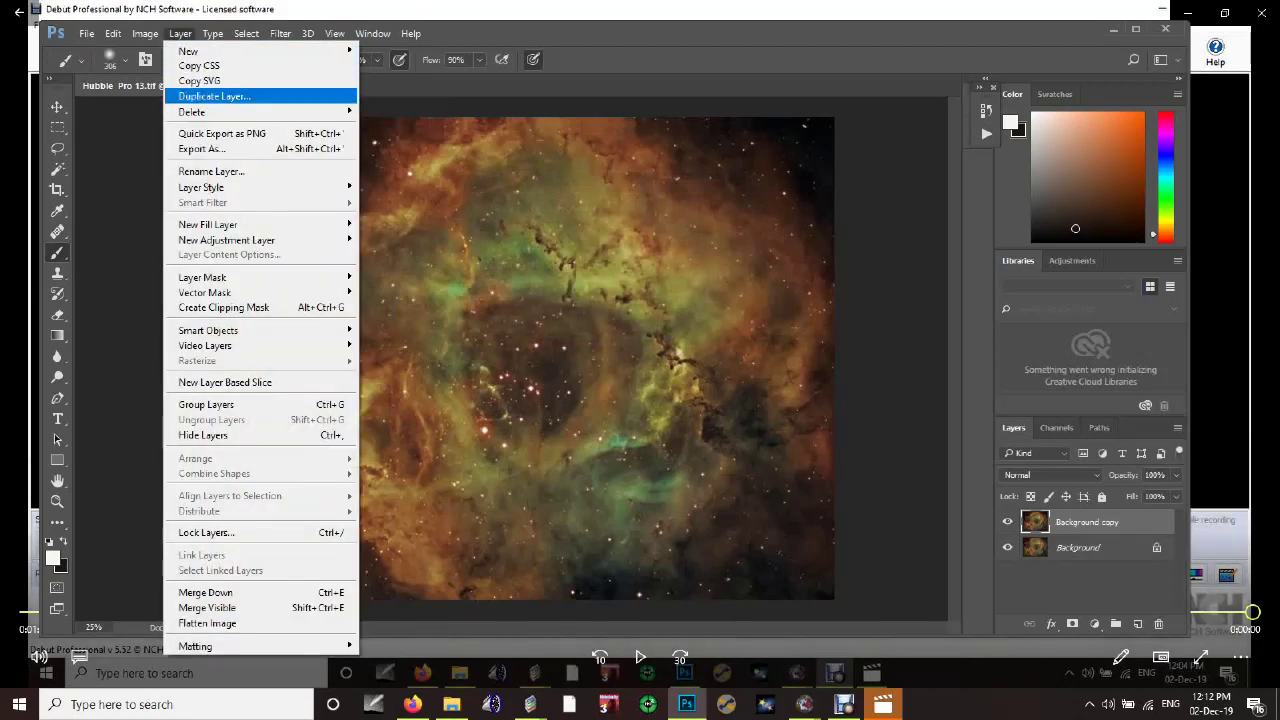
left_click(214, 96)
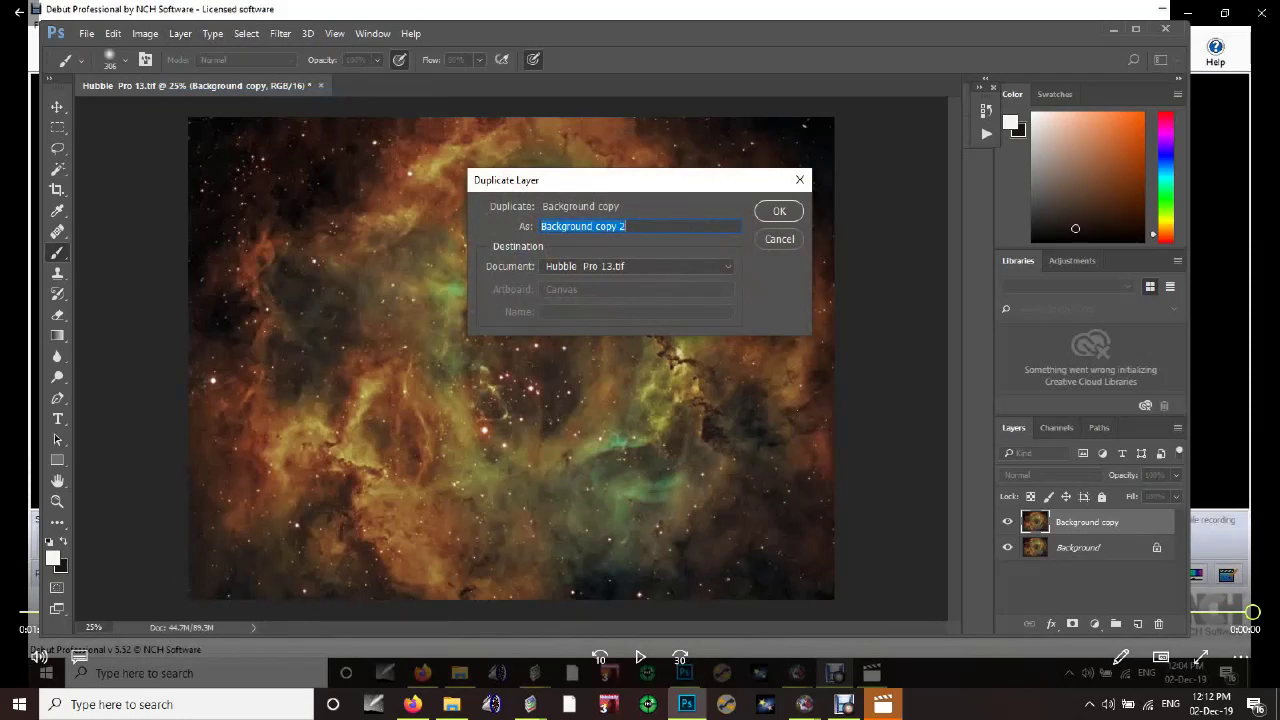
key("Escape")
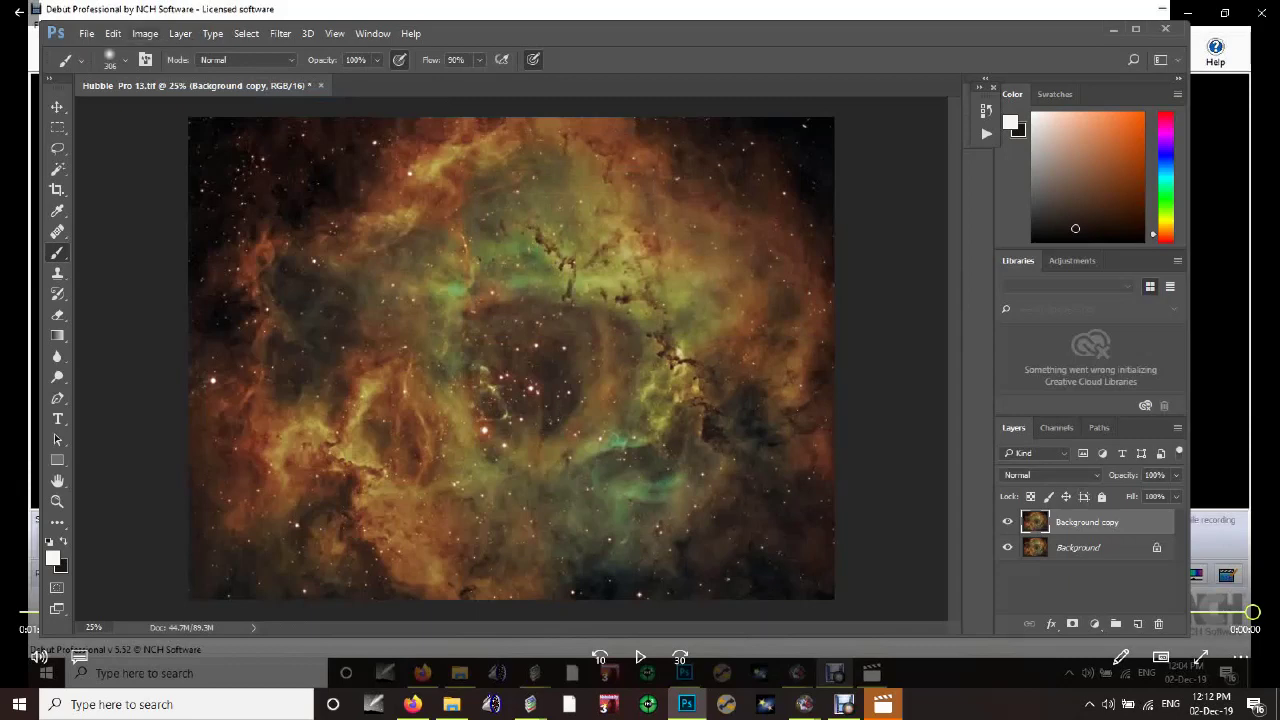
Apply a Curves adjustment to the Background copy's Blue channel, anchoring input 26 at output 29 and raising input 63 to output 110
left_click(145, 33)
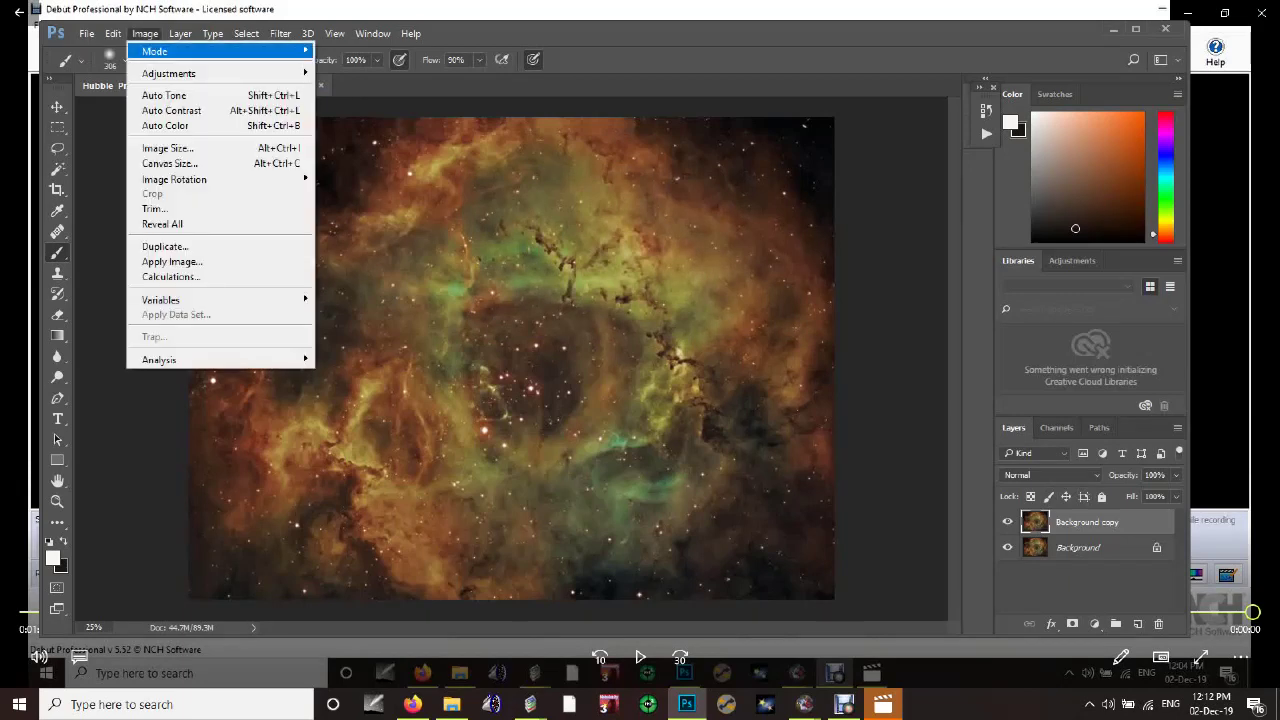
mouse_move(220, 73)
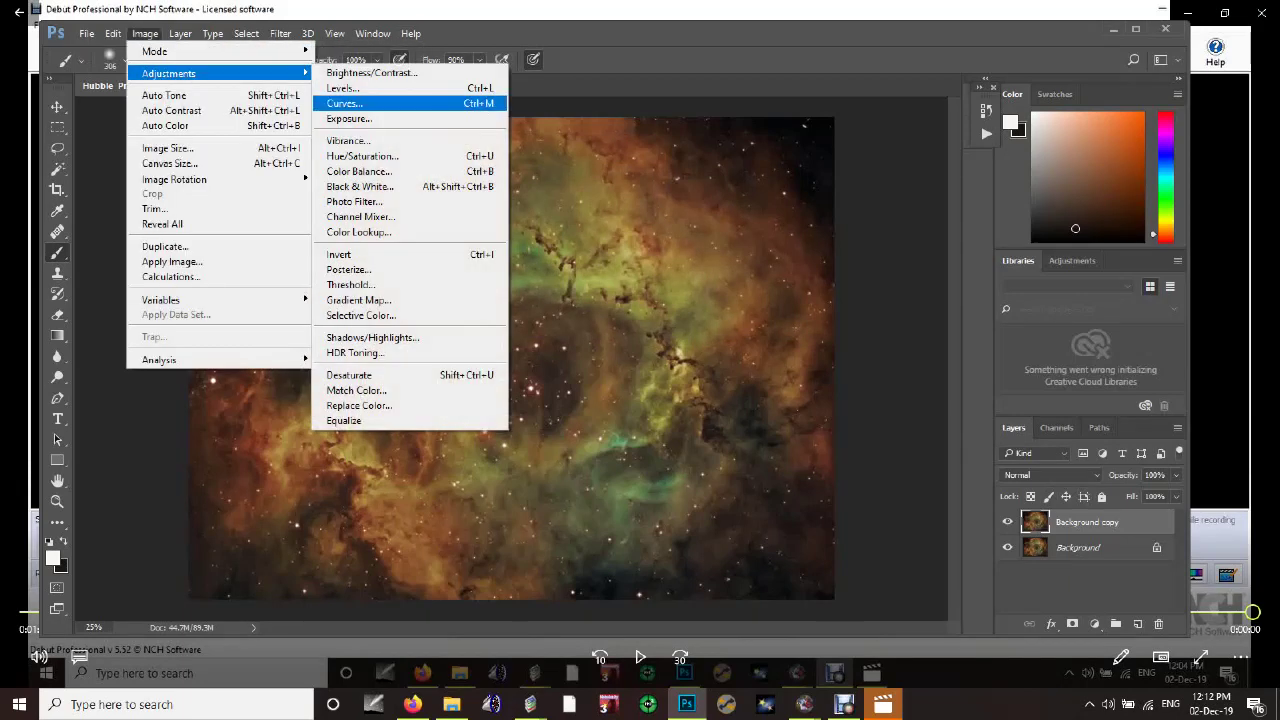
left_click(375, 95)
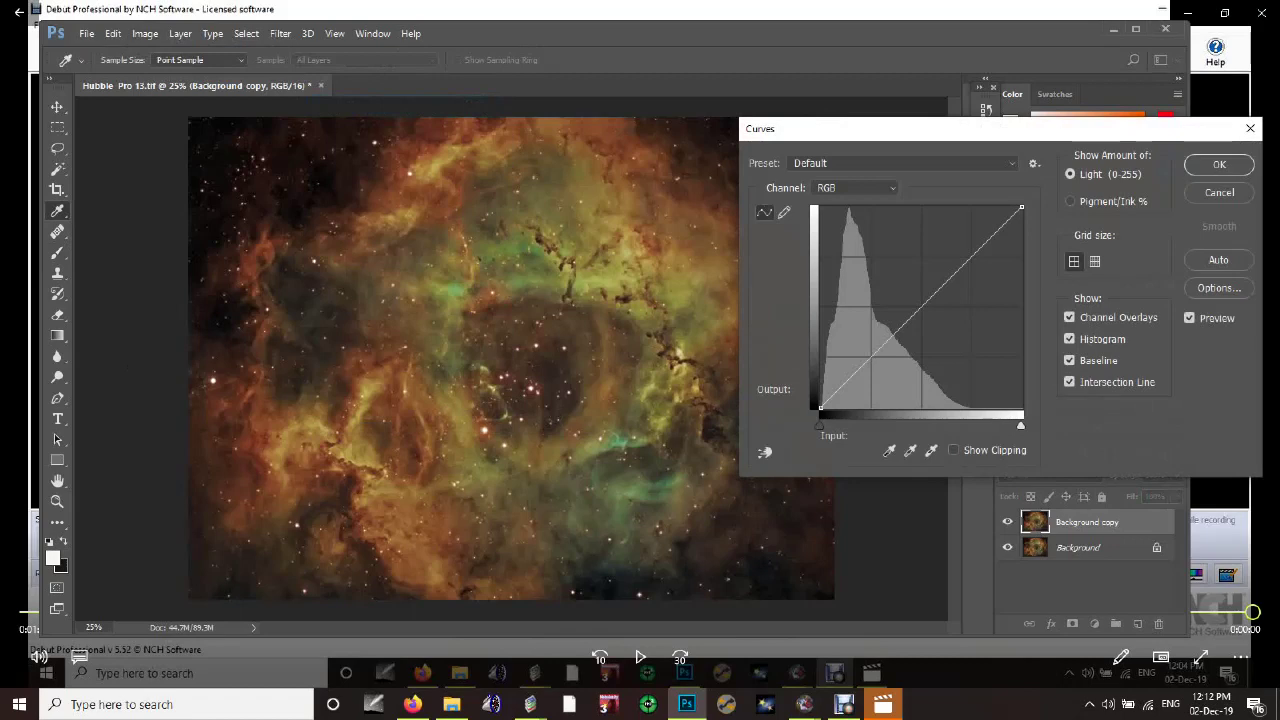
left_click(855, 188)
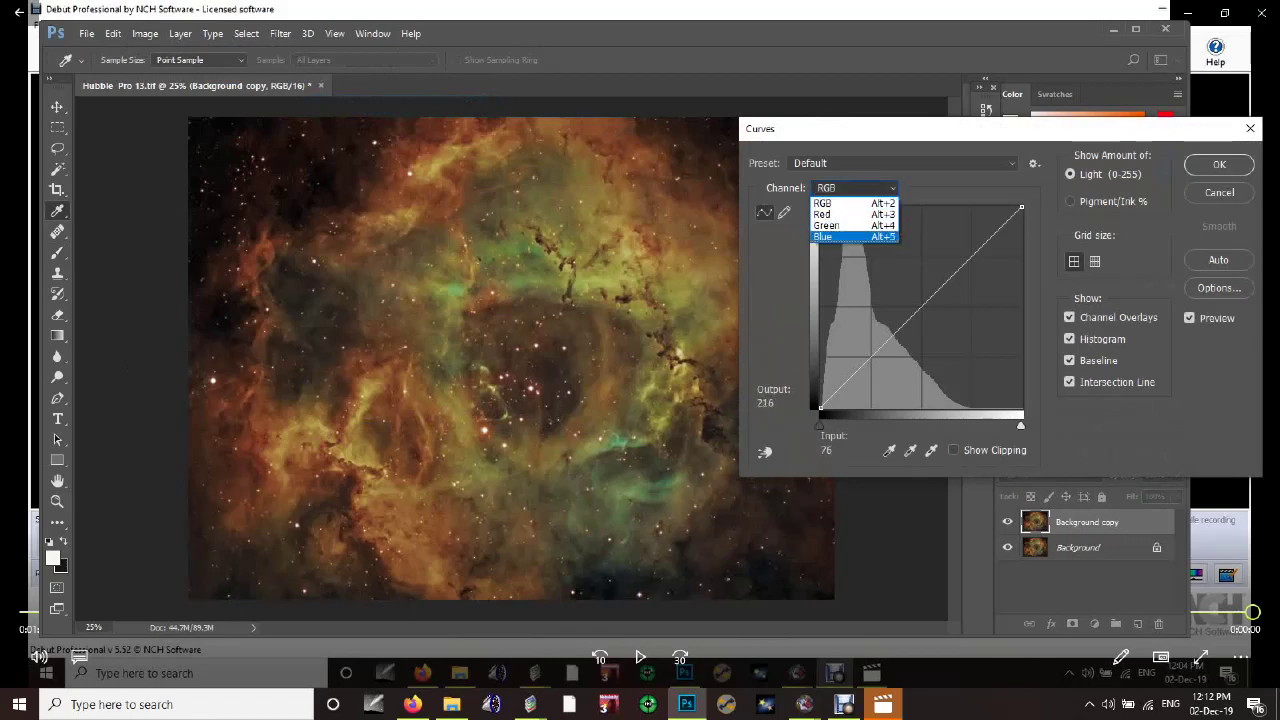
left_click(860, 216)
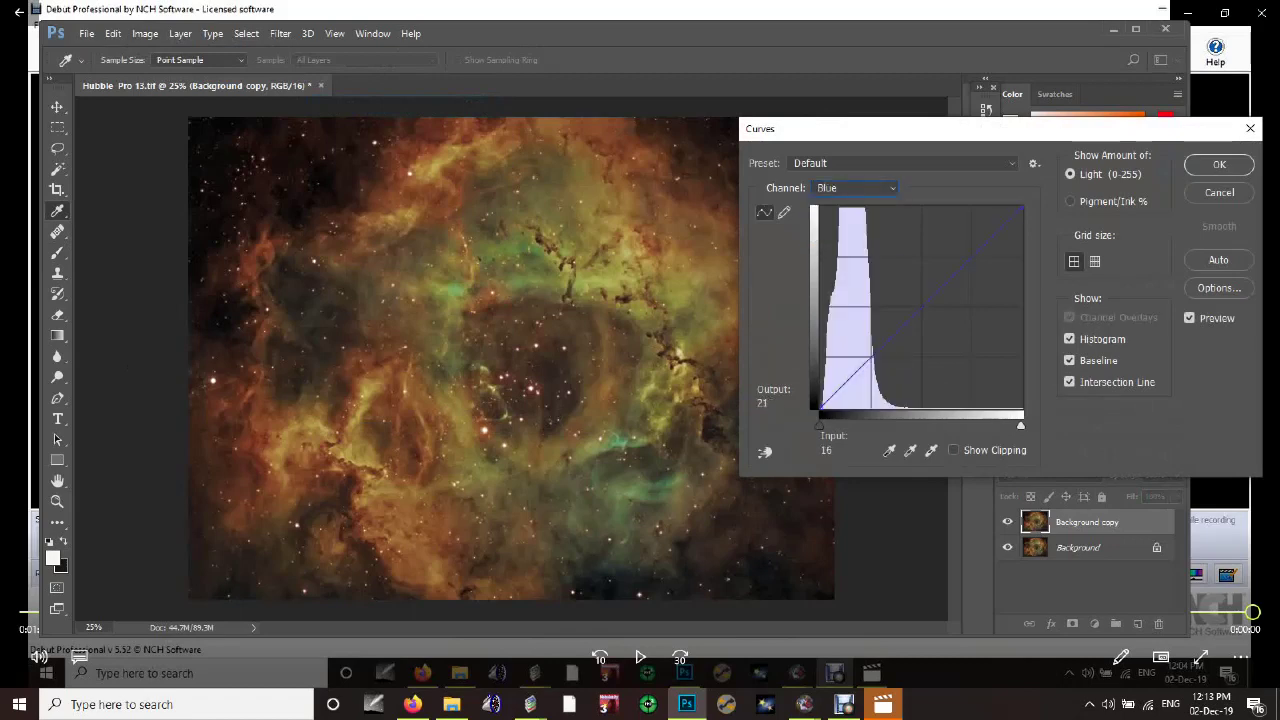
left_click(842, 384)
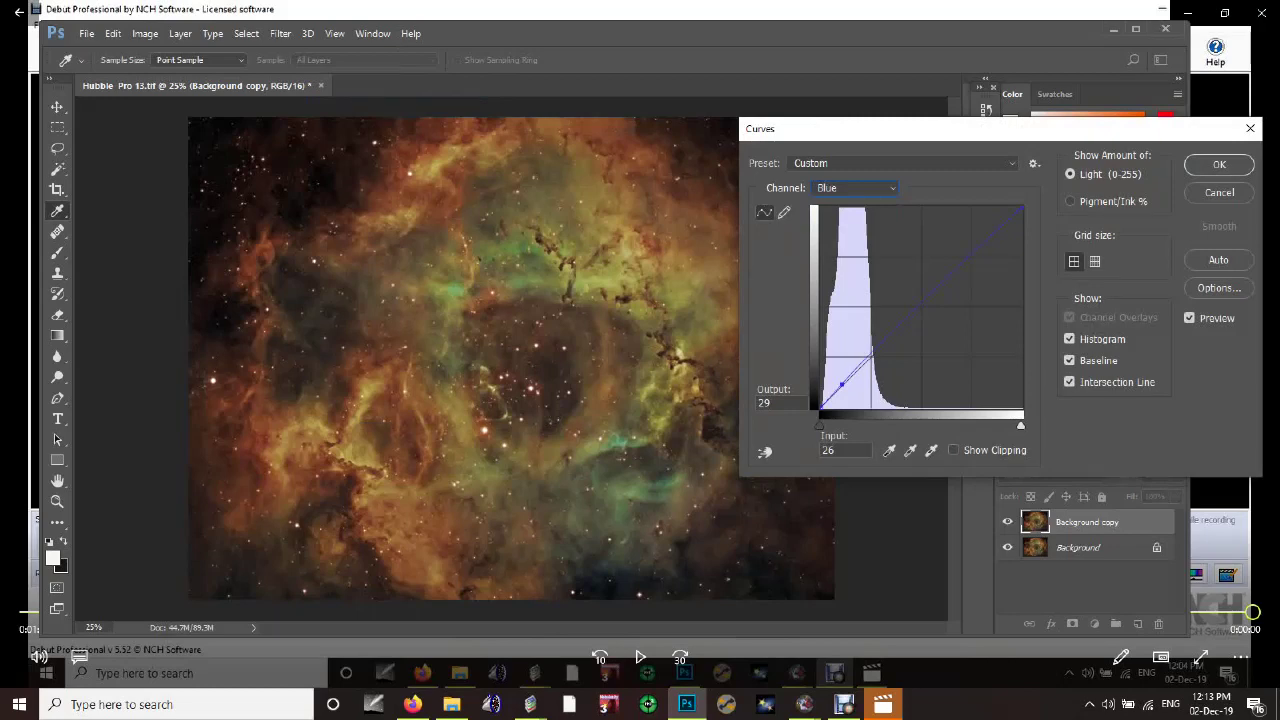
left_click_drag(876, 352, 872, 322)
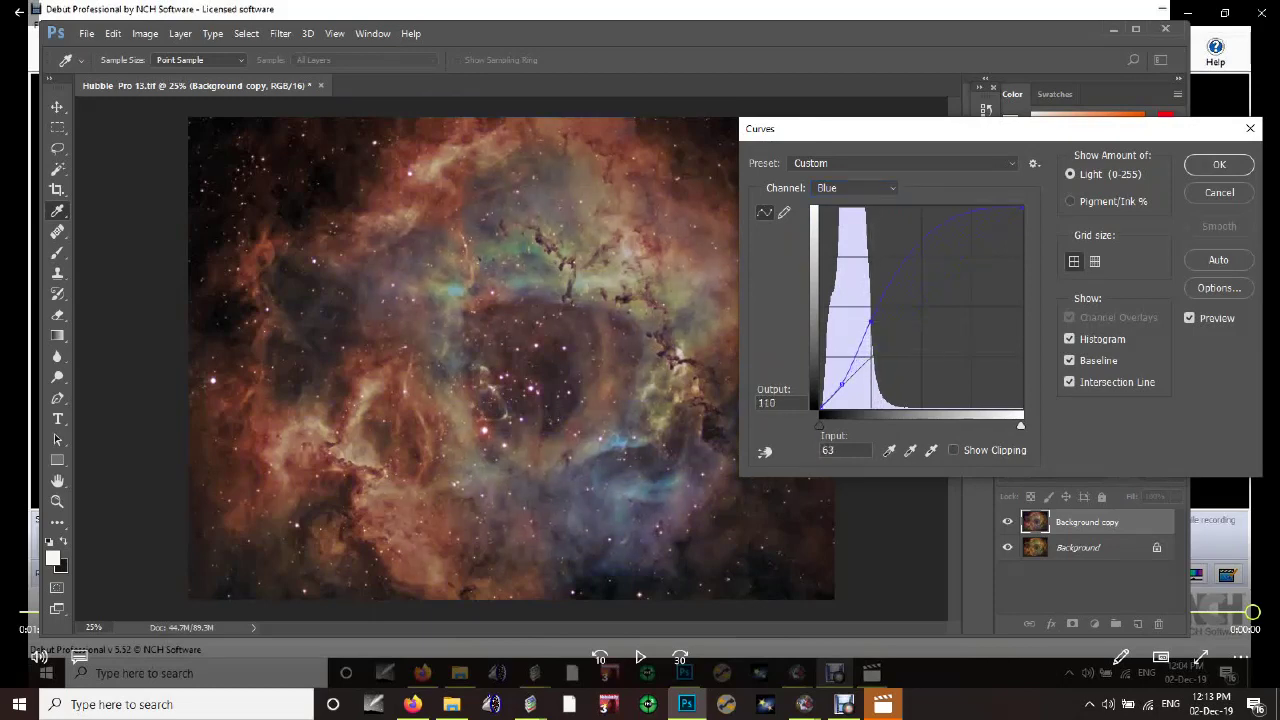
left_click(1219, 164)
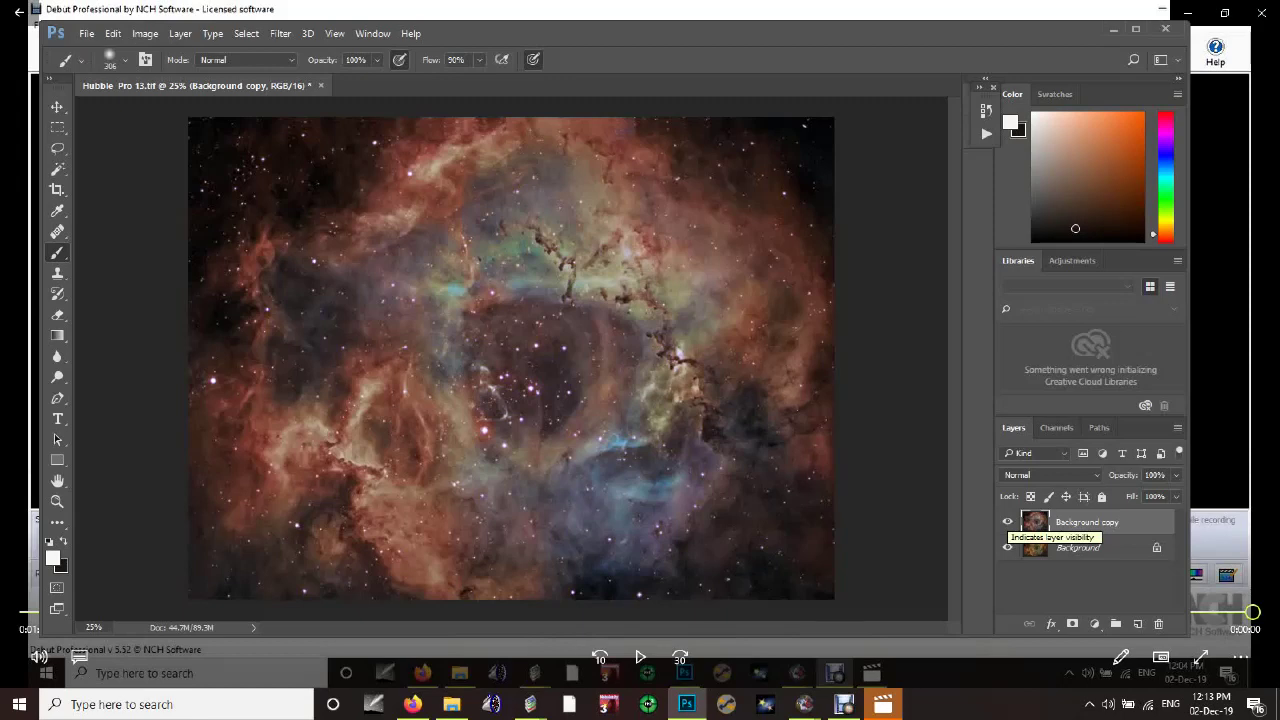
Toggle the Background copy layer's visibility to compare the image with and without the blue curves adjustment
left_click(1007, 521)
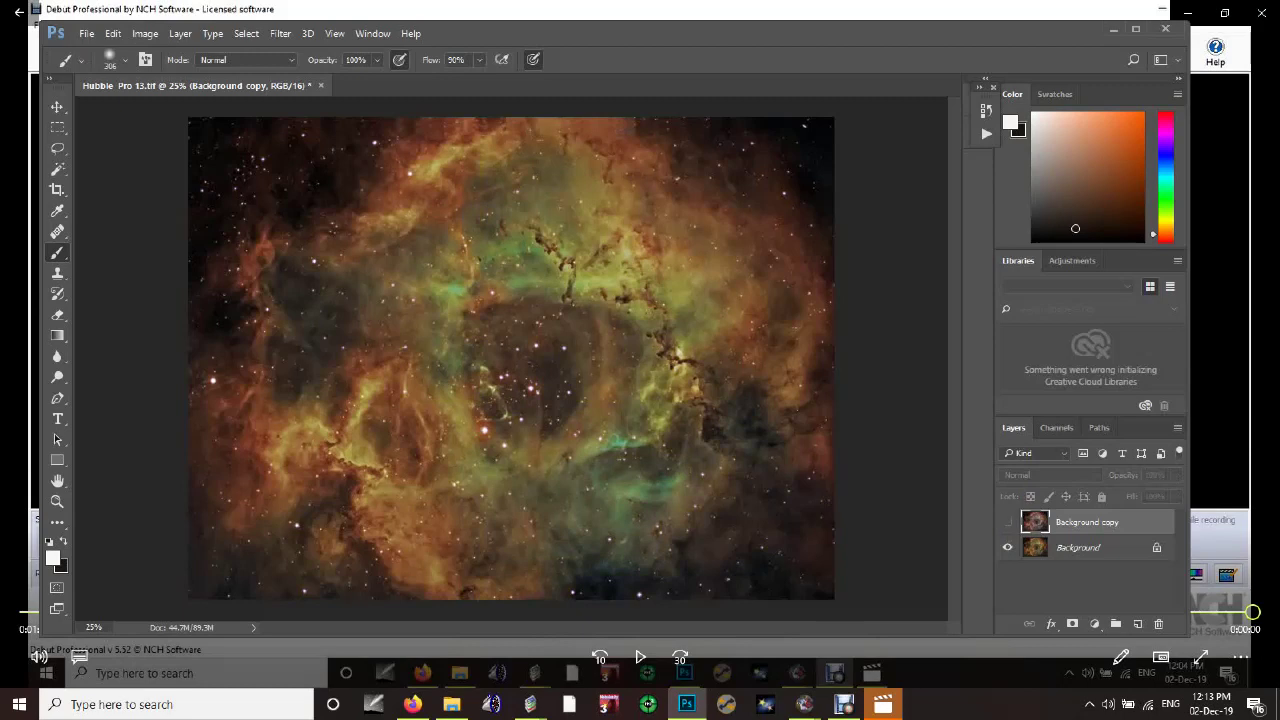
left_click(1007, 521)
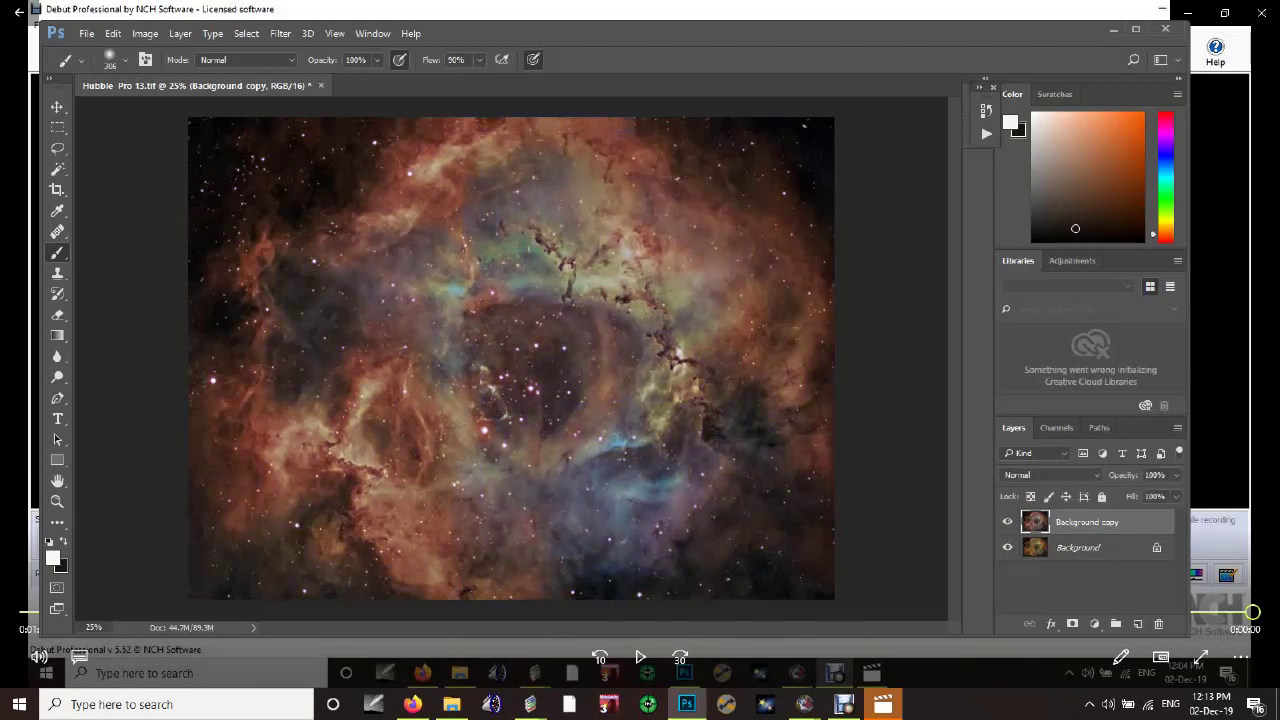
left_click(1007, 522)
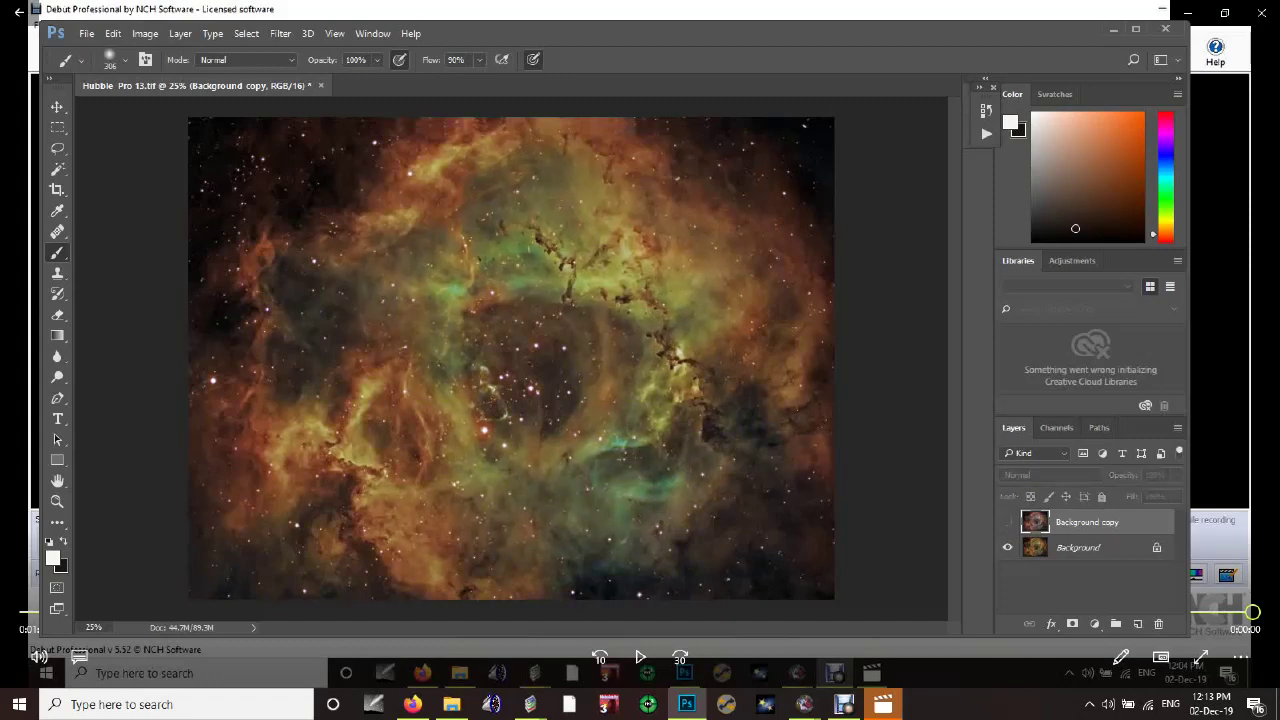
left_click(1007, 522)
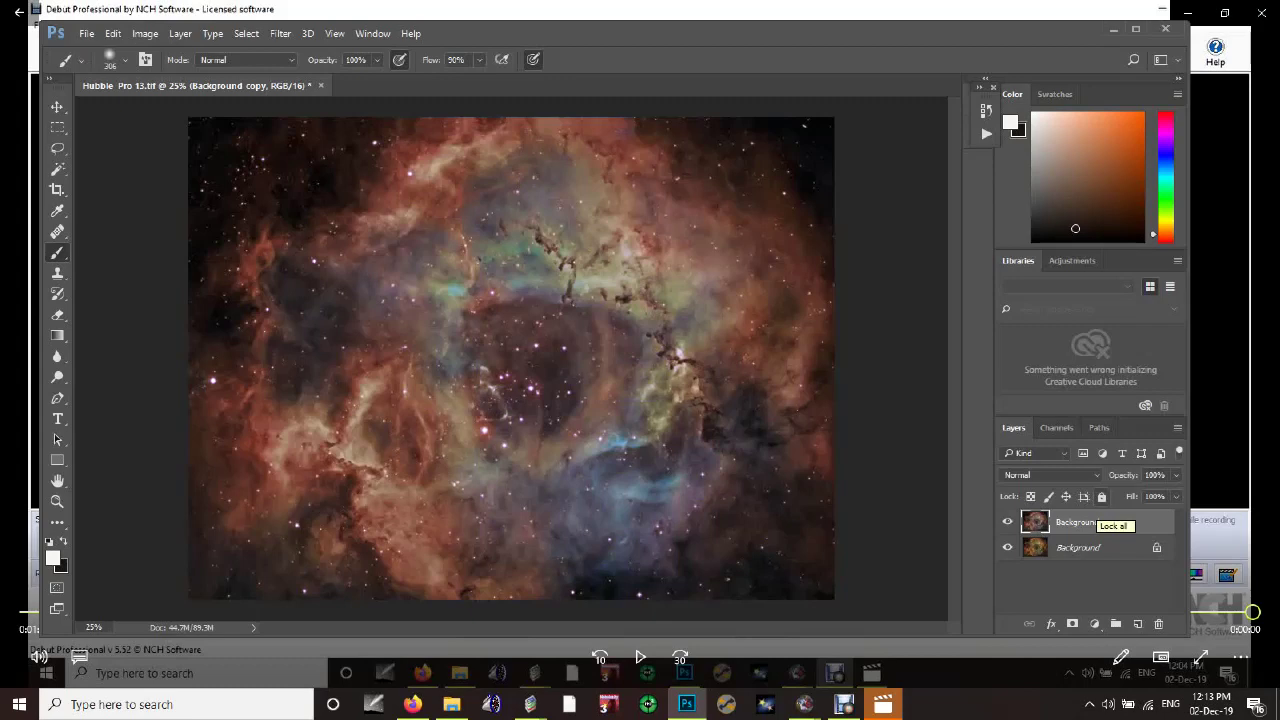
Set the Background copy layer's blend mode to Color and add a layer mask that hides the whole layer
left_click(1050, 475)
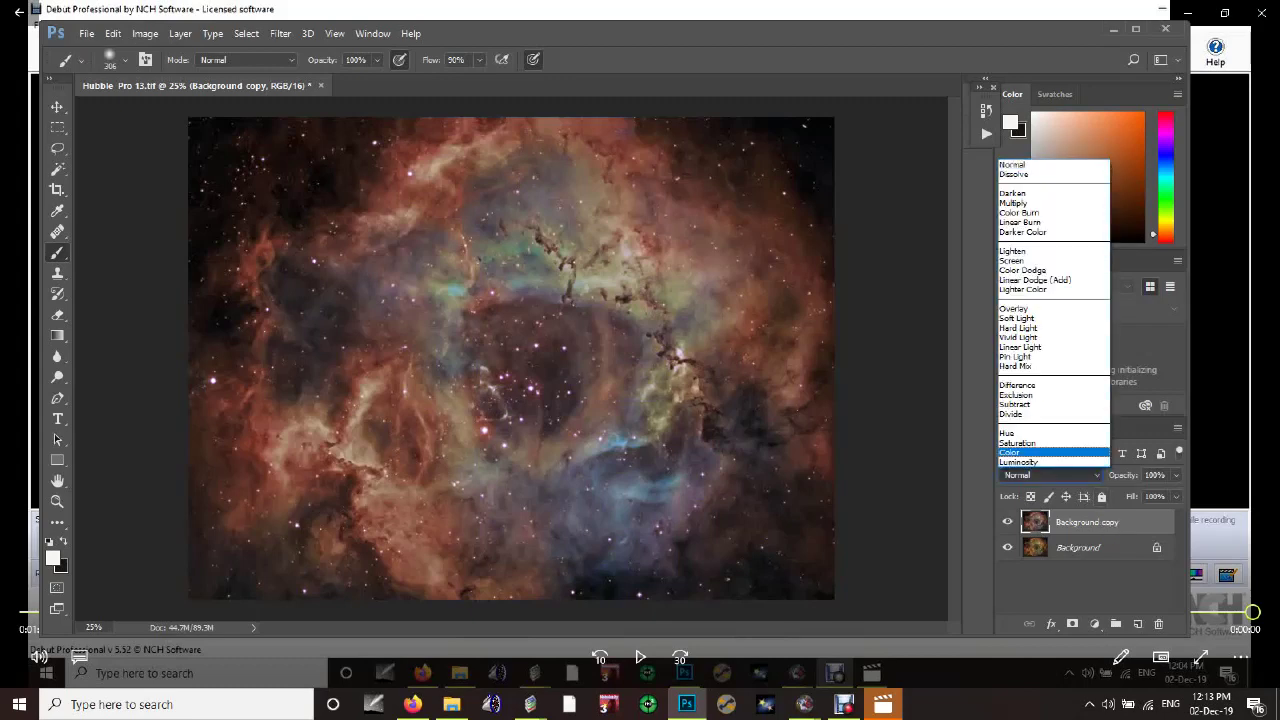
left_click(1012, 452)
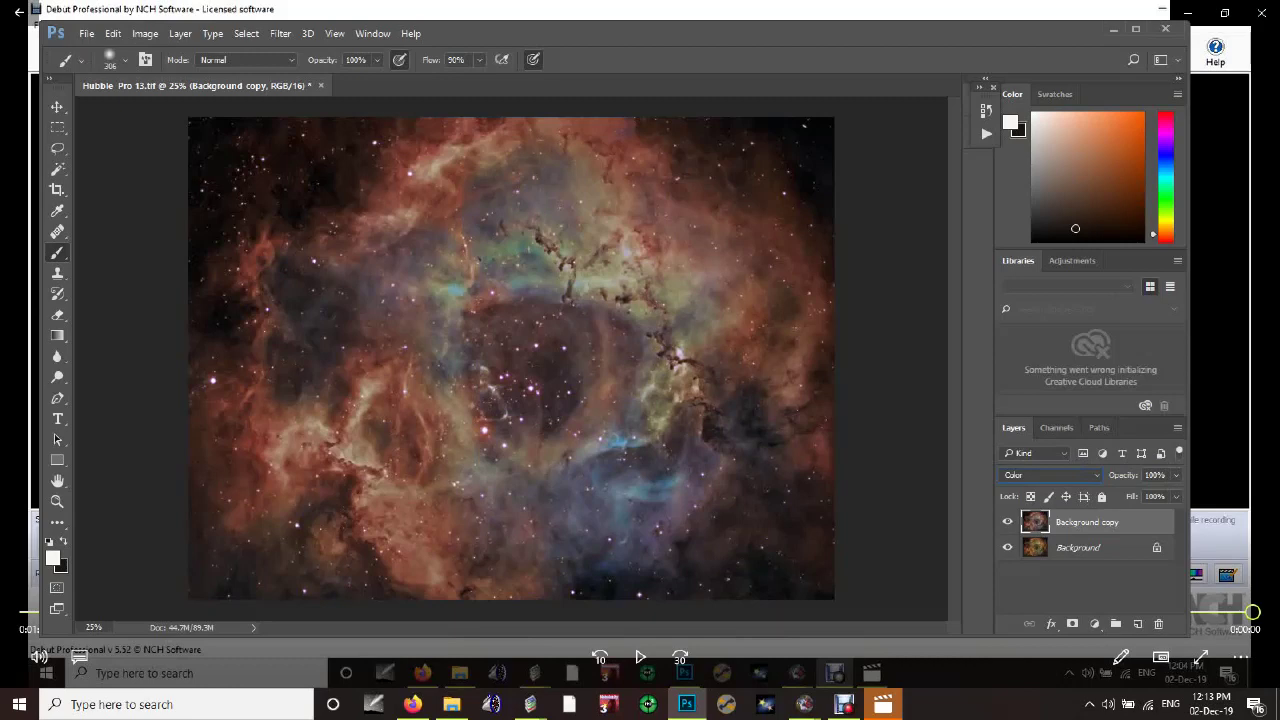
left_click(180, 33)
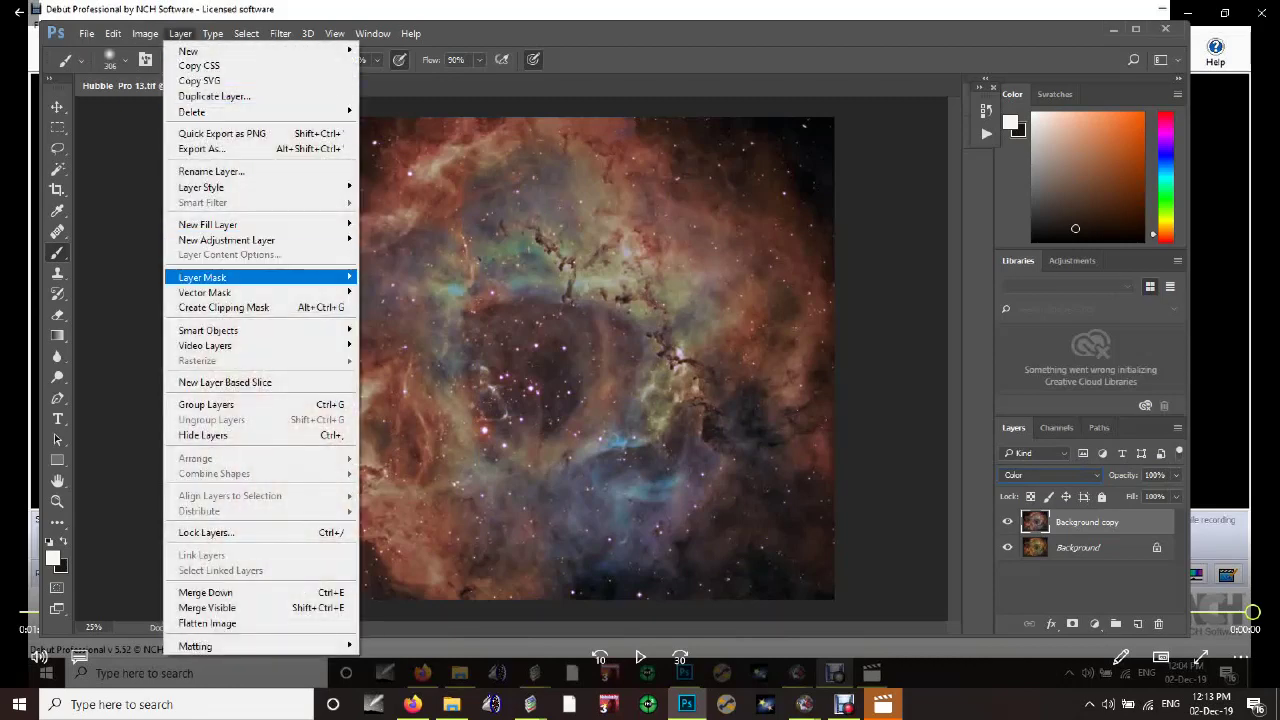
mouse_move(300, 277)
left_click(410, 292)
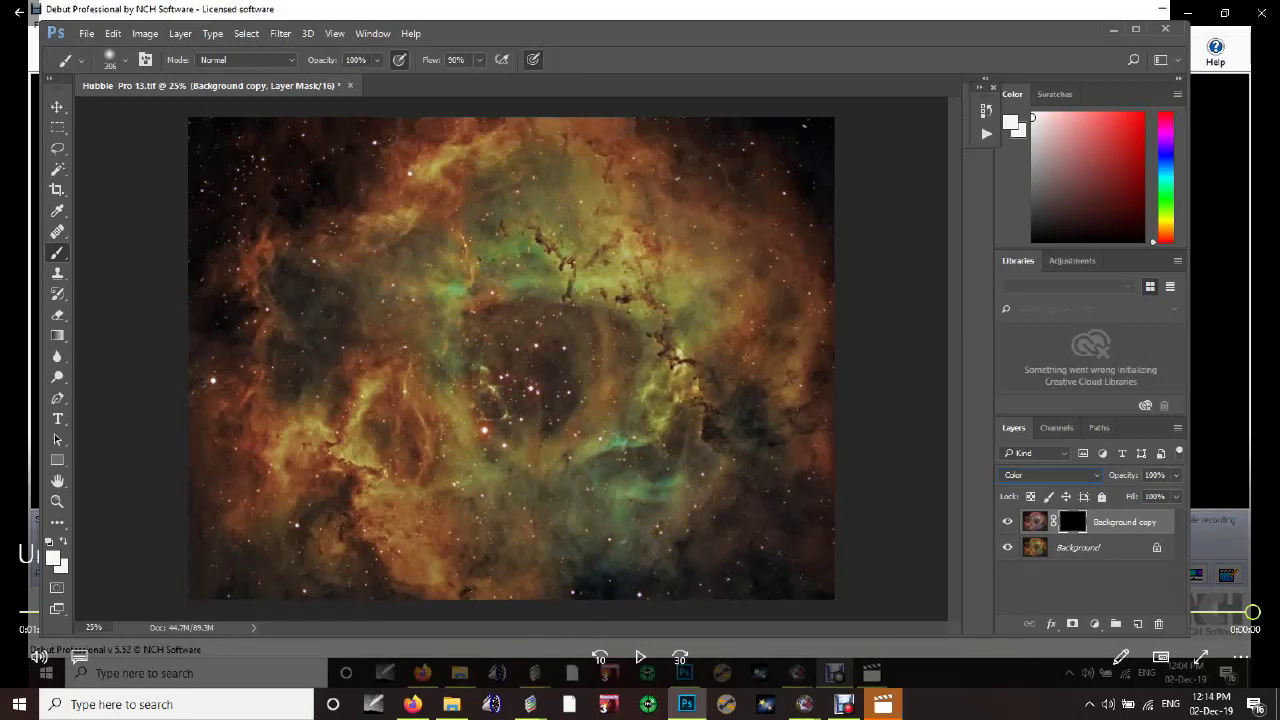
Paint the layer mask with the near-white foreground color f3f8f3 over the nebula's center and surrounding blue-green regions using the Brush tool
left_click(53, 558)
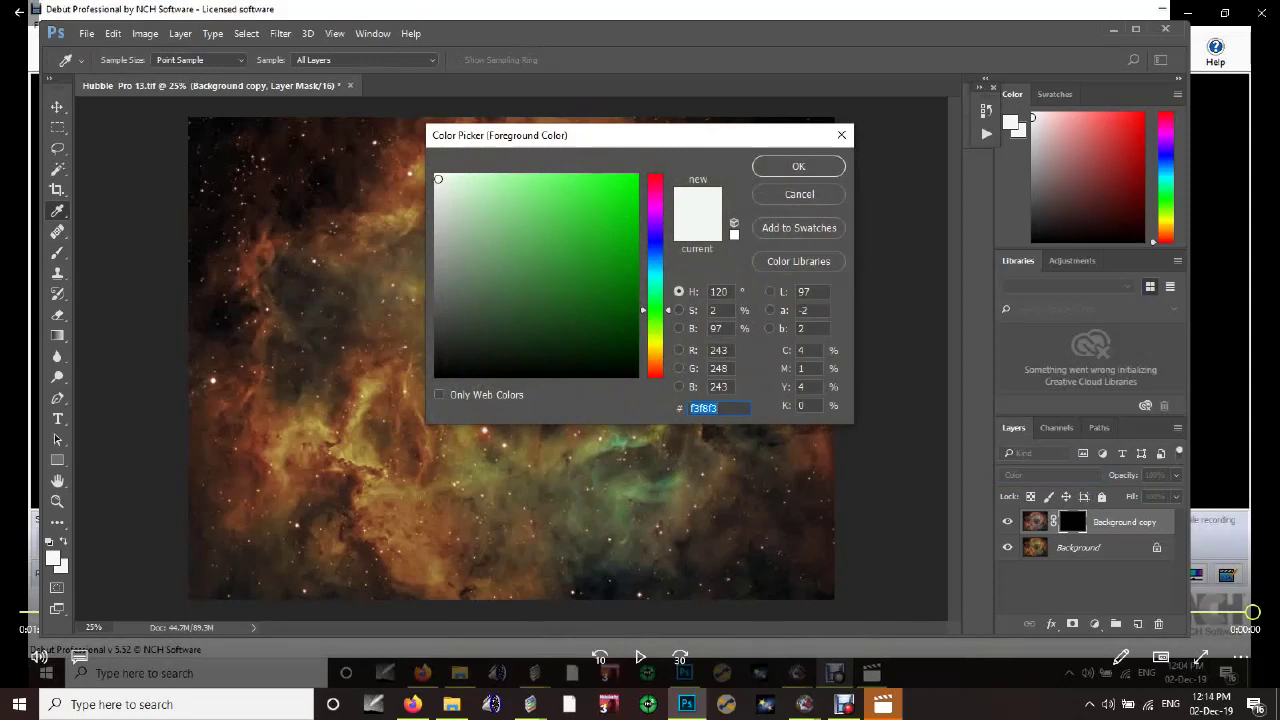
key("Return")
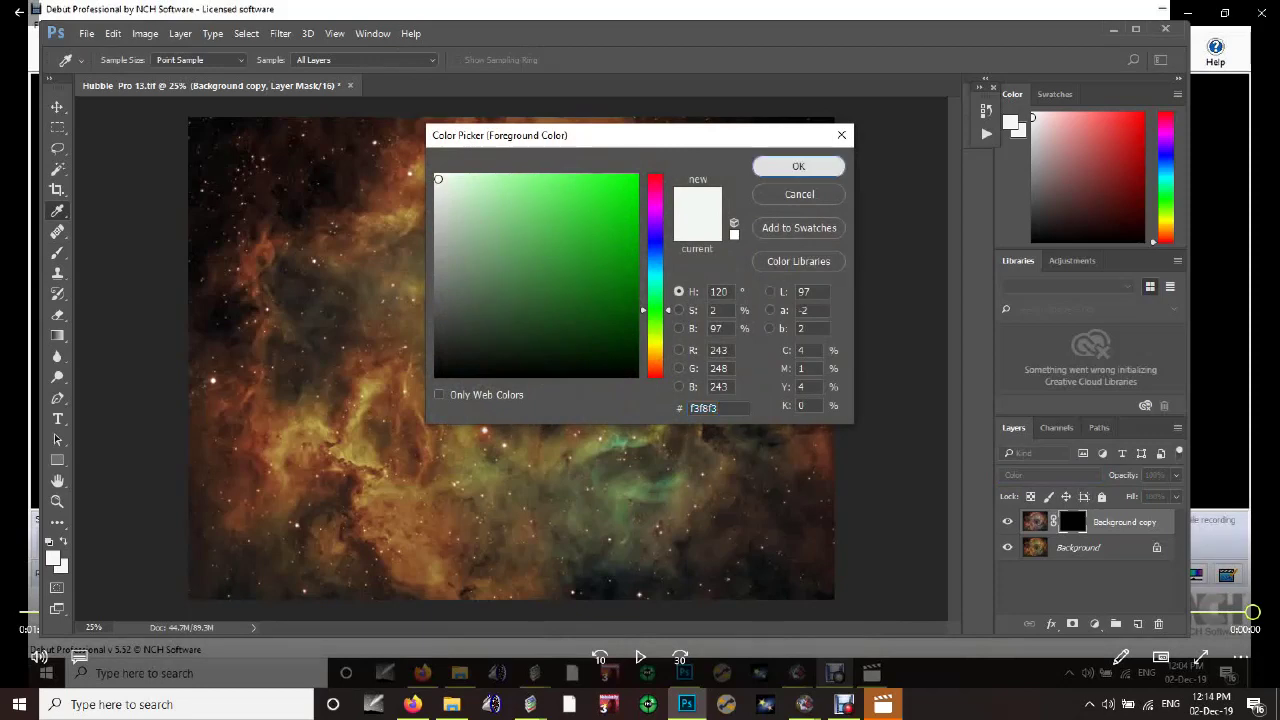
key("b")
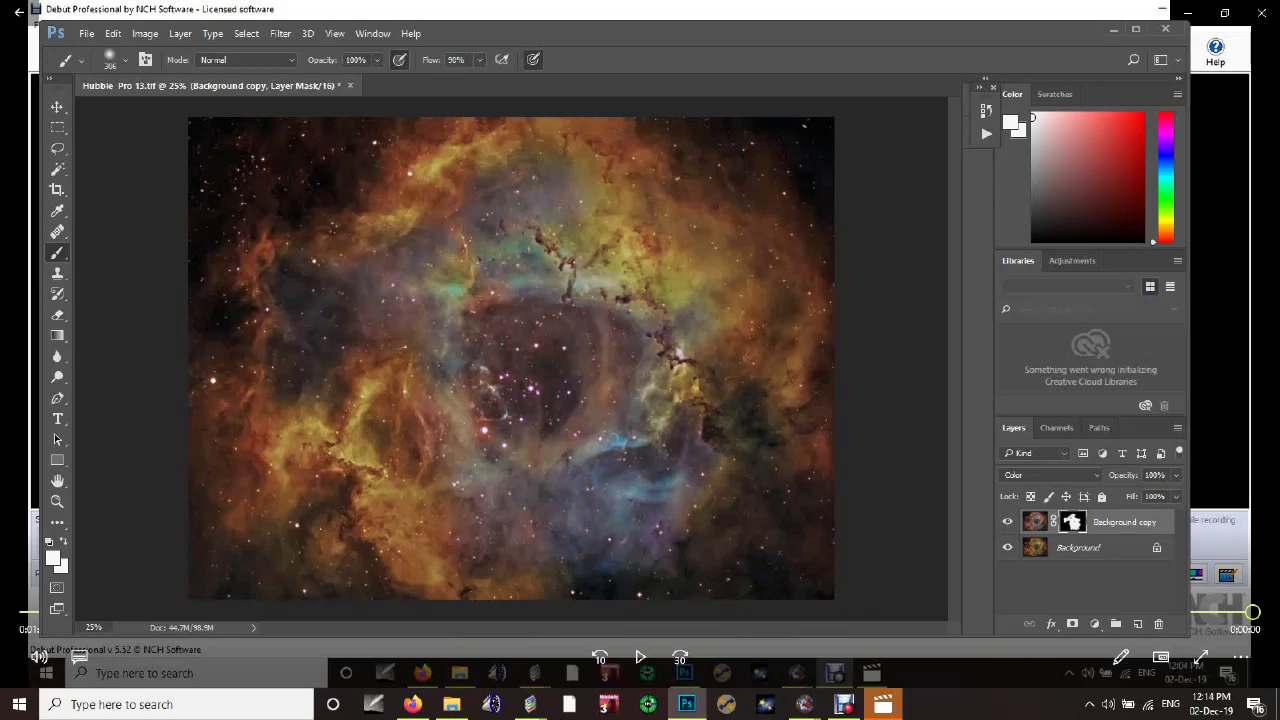
Soften the painted layer mask with a Gaussian Blur of about 286 pixels, checking the effect with the preview before applying
left_click(280, 33)
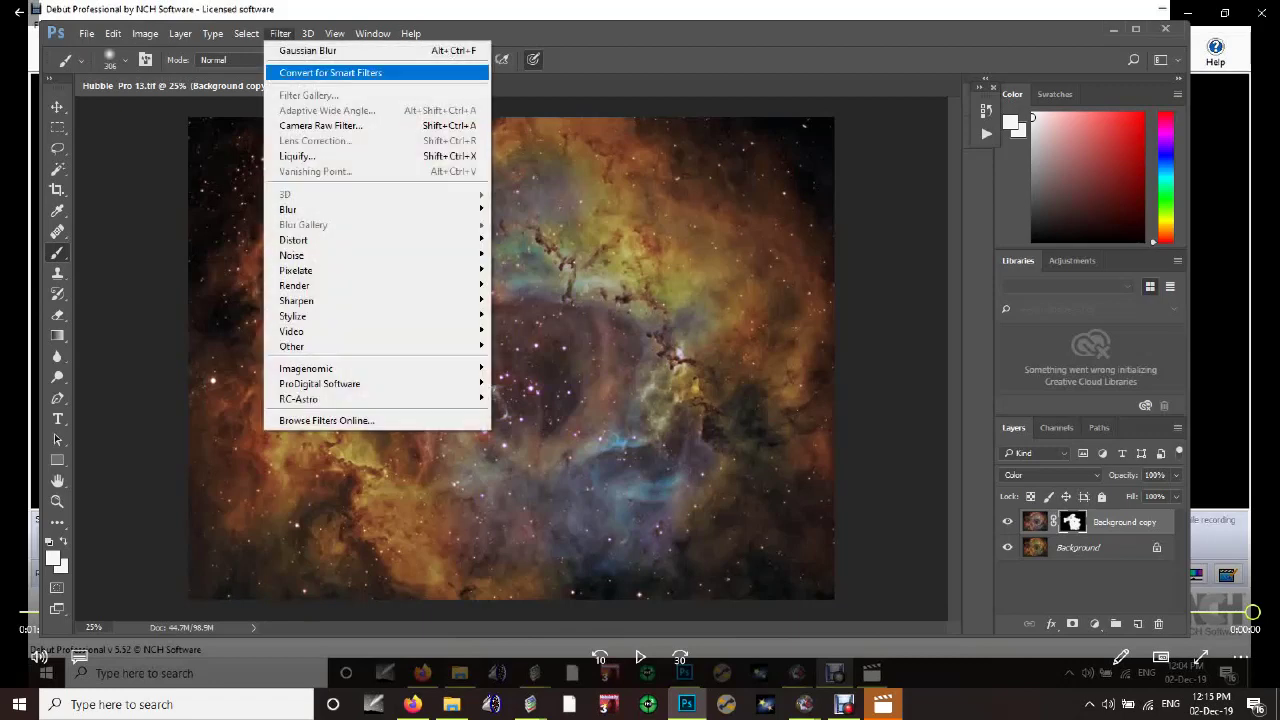
mouse_move(288, 209)
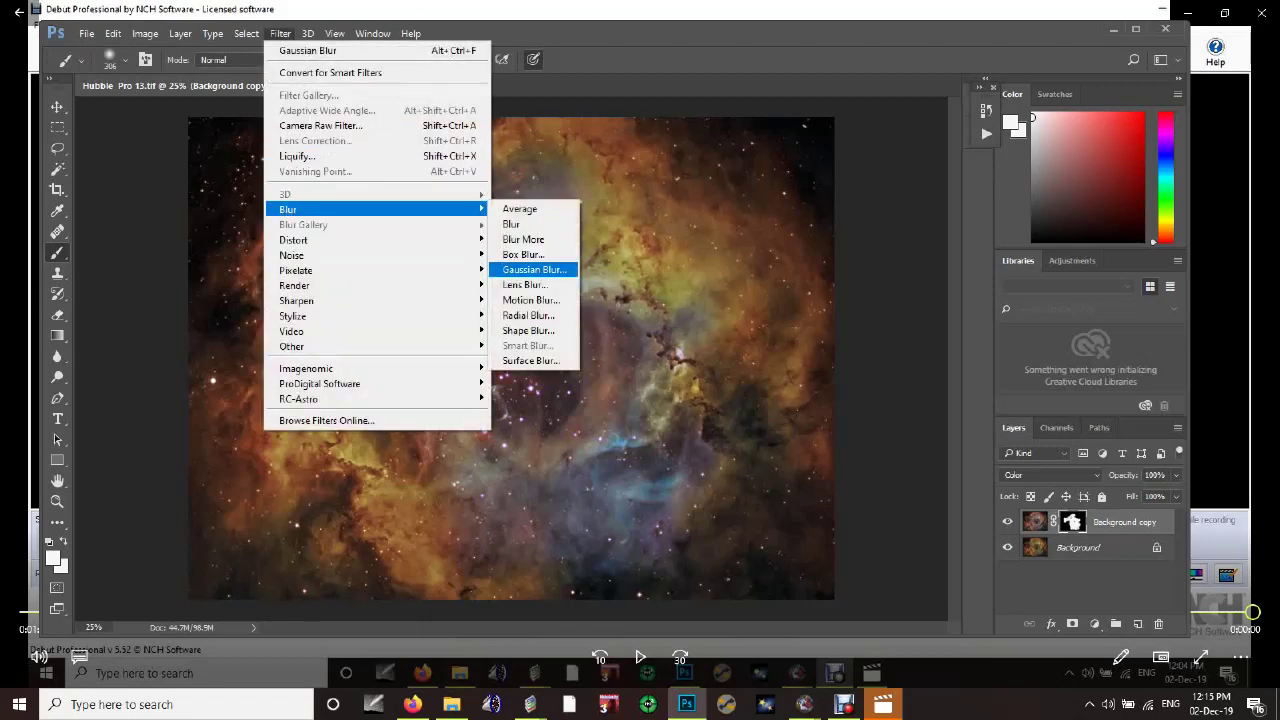
left_click(534, 269)
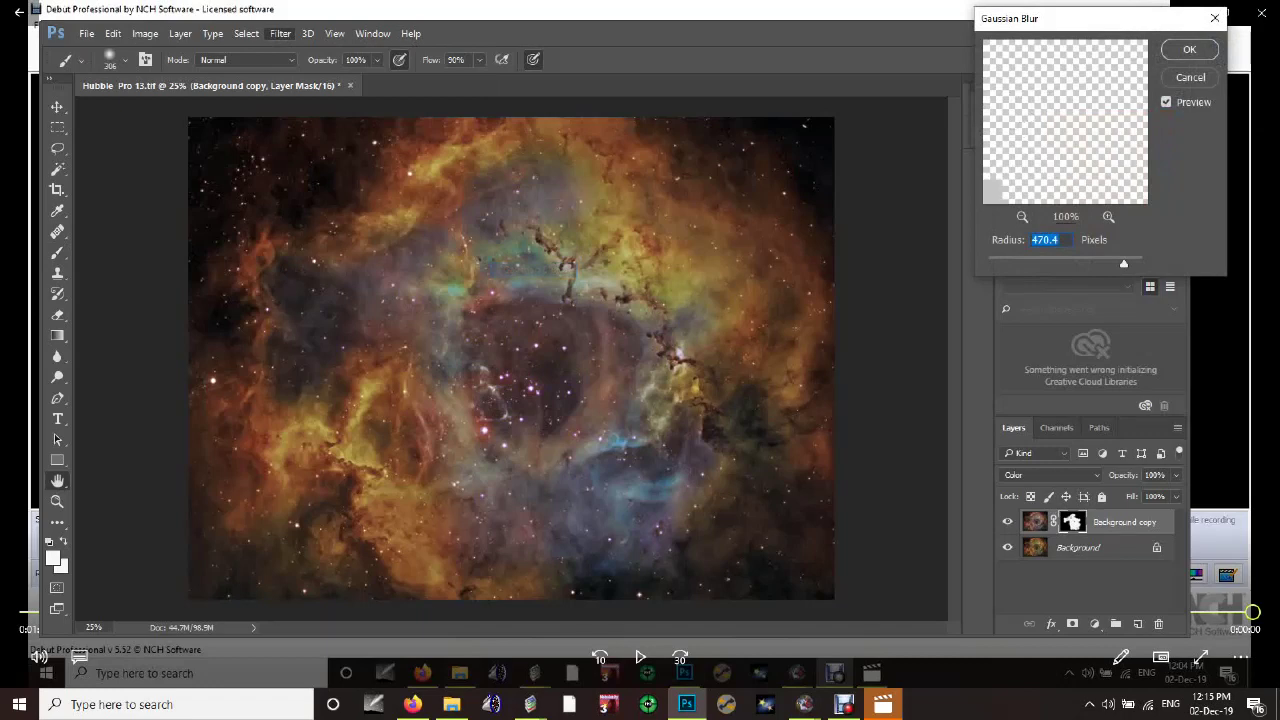
mouse_move(1123, 263)
left_mouse_down()
mouse_move(993, 263)
mouse_move(1125, 263)
left_mouse_up()
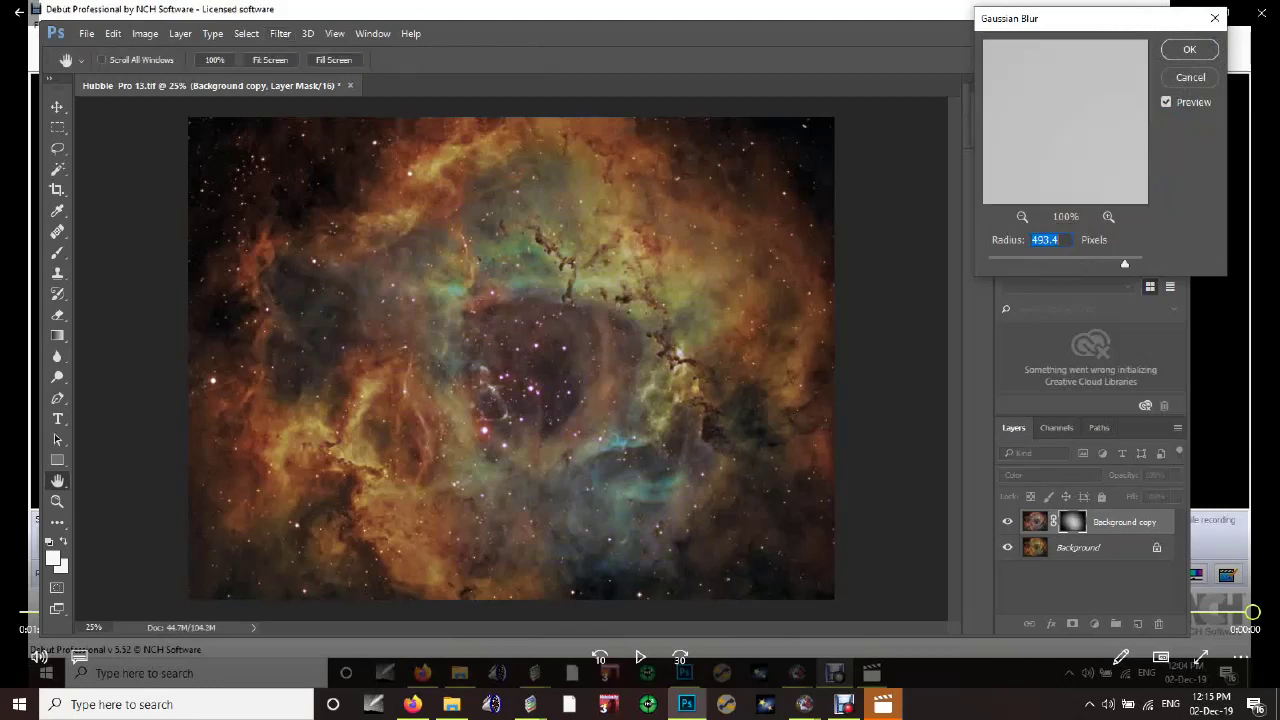
mouse_move(1125, 264)
left_mouse_down()
mouse_move(1088, 264)
mouse_move(1110, 264)
left_mouse_up()
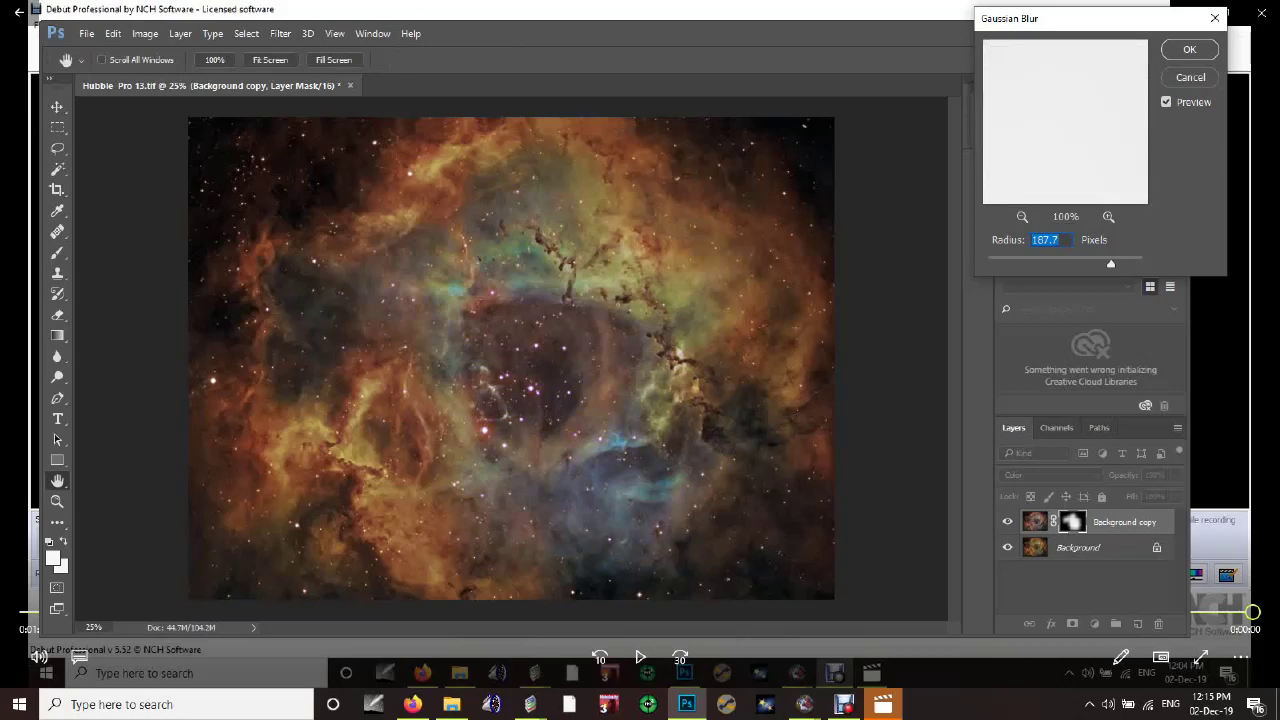
left_click(1166, 102)
left_click(1166, 102)
left_click_drag(1111, 264, 1118, 264)
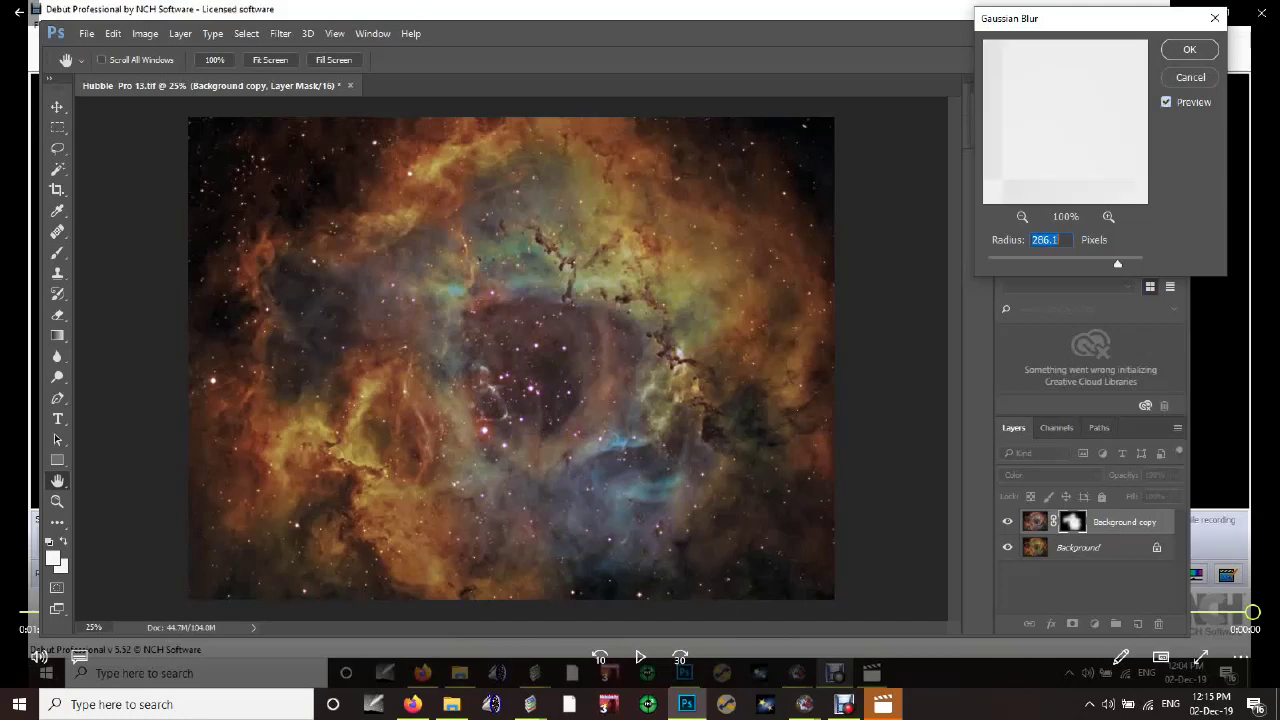
left_click(1166, 102)
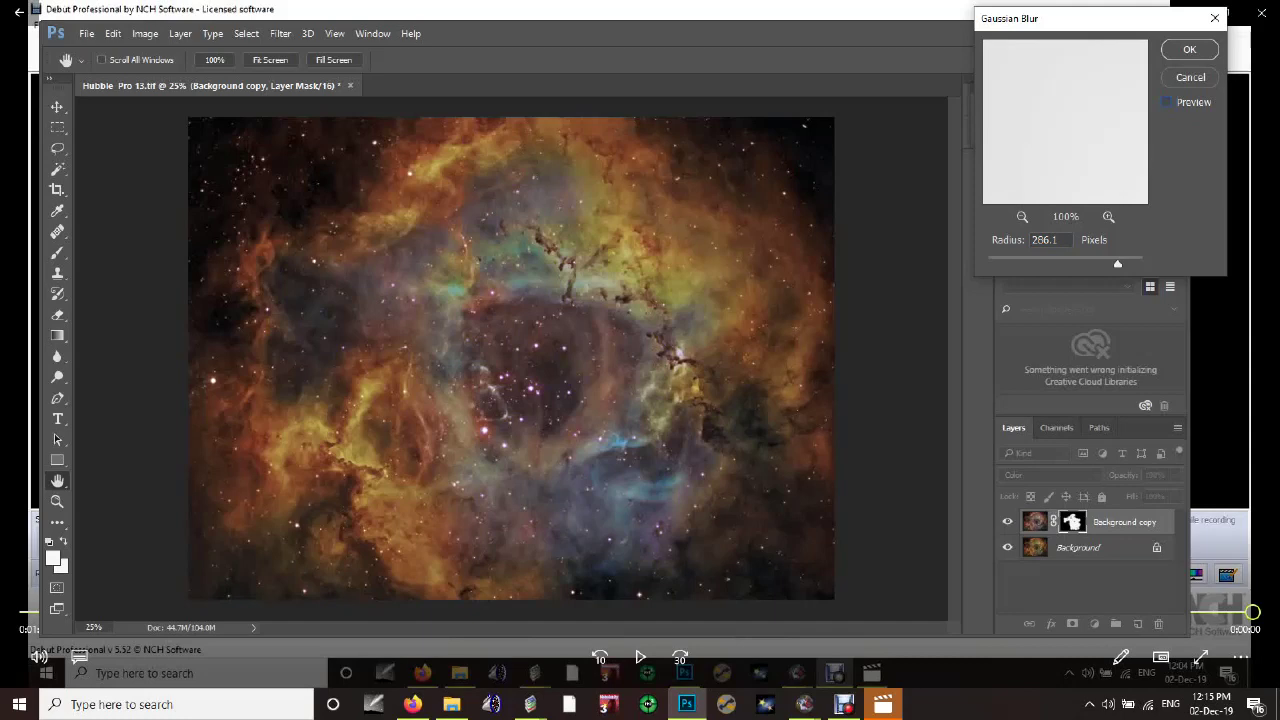
key("p")
key("Return")
key("b")
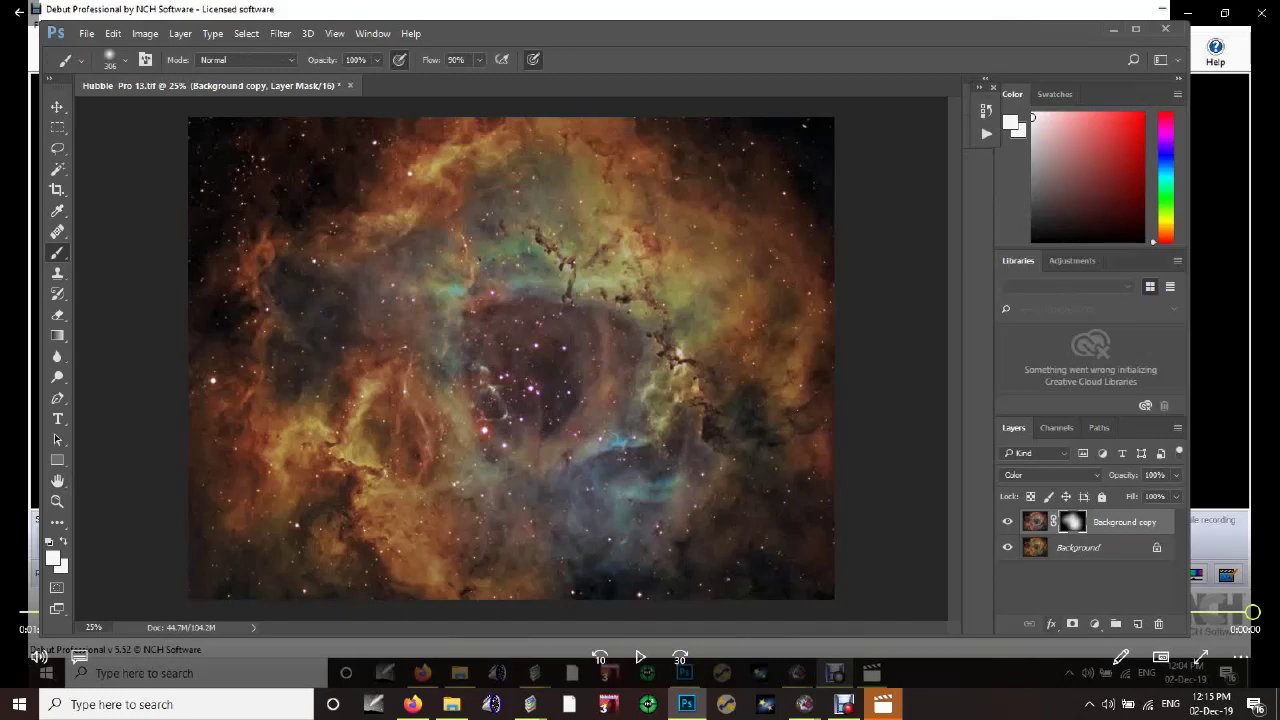
Toggle the masked Background copy layer's visibility to compare the original colors with the blended blue enhancement
left_click(1007, 521)
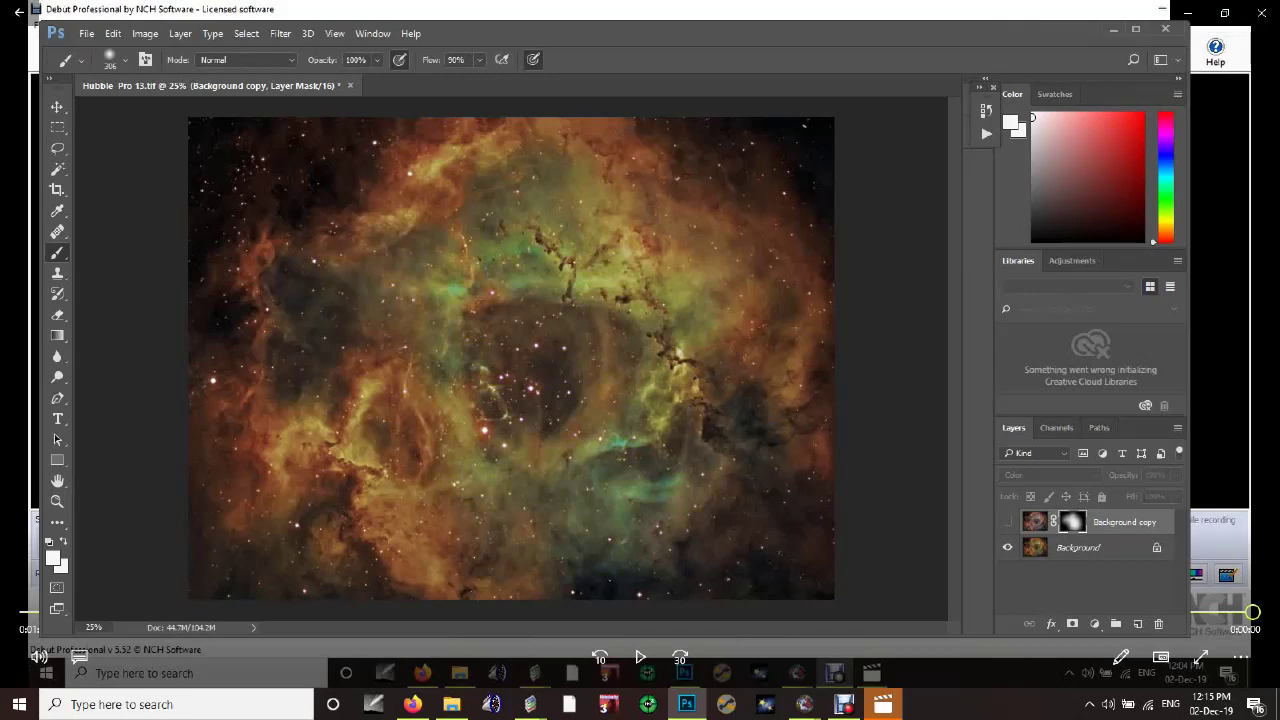
left_click(1007, 521)
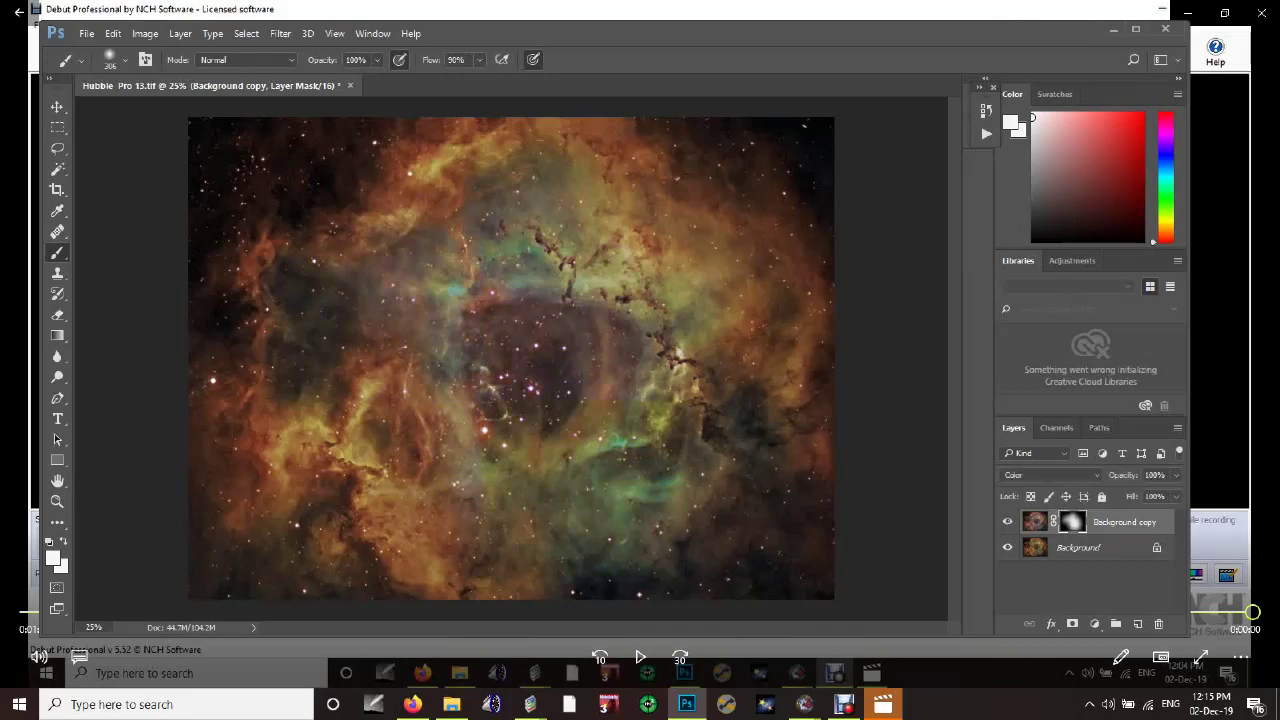
left_click(1007, 521)
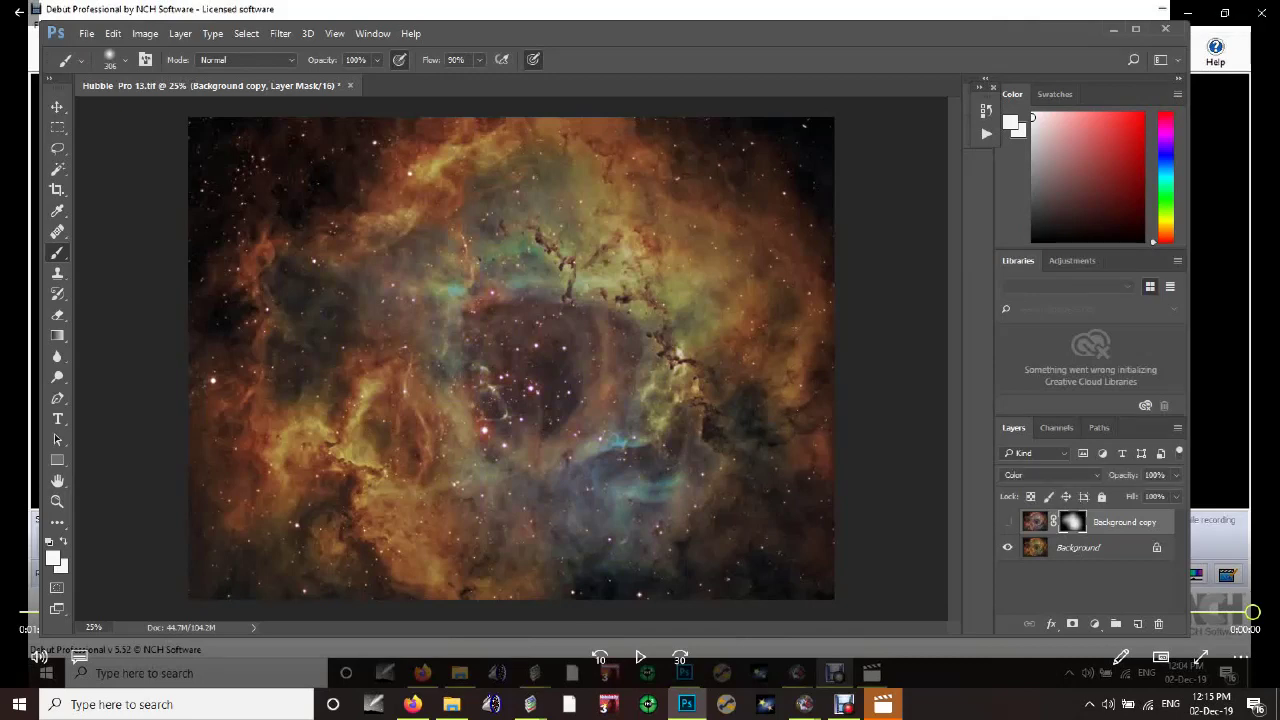
left_click(1007, 521)
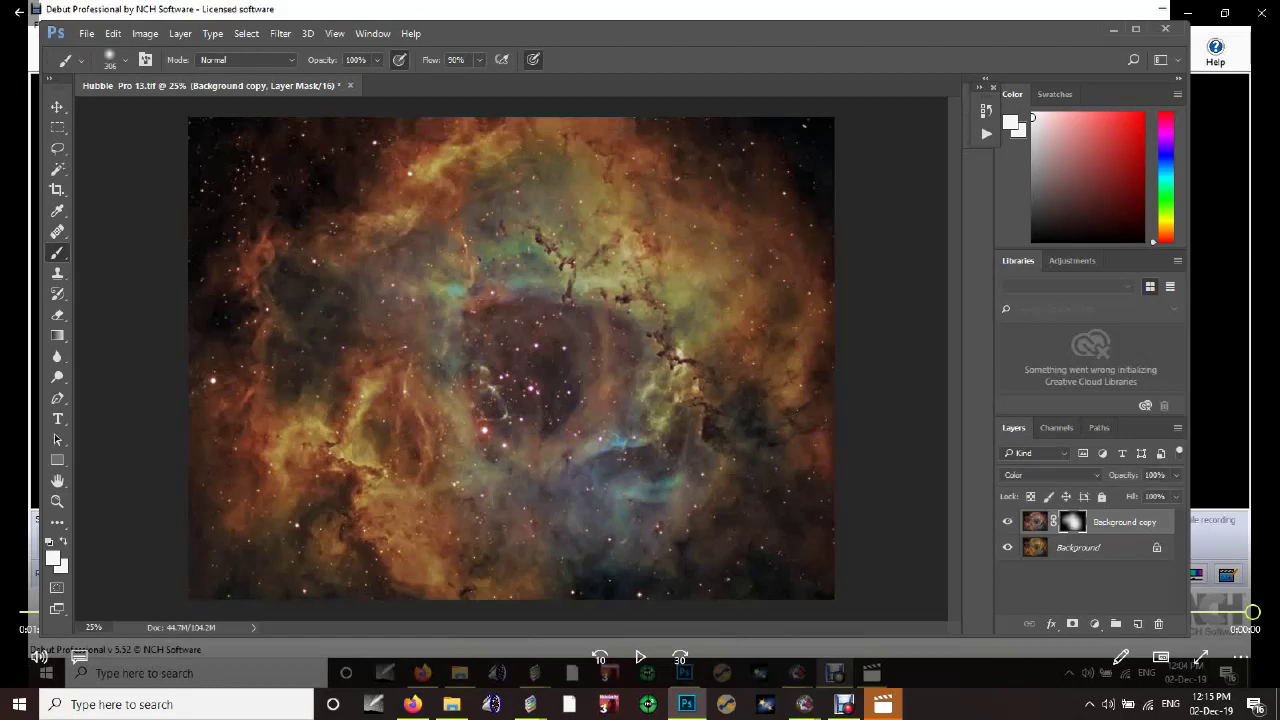